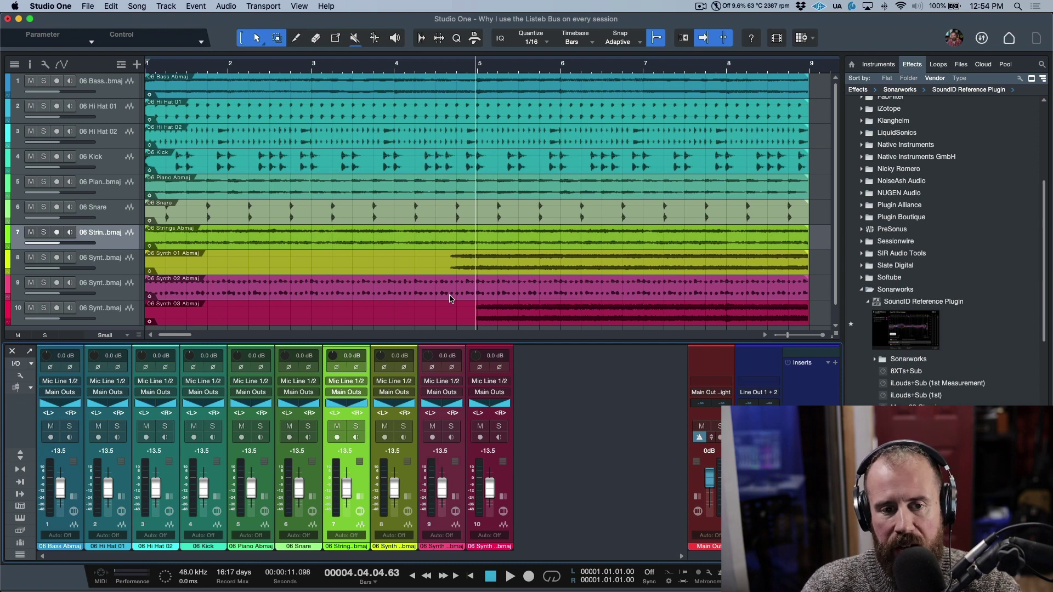
Step: Collapse the Main Out inserts, hide the browser, and toggle the Listen Bus off and back on
{"action": "left_click", "coordinate": [708, 475]}
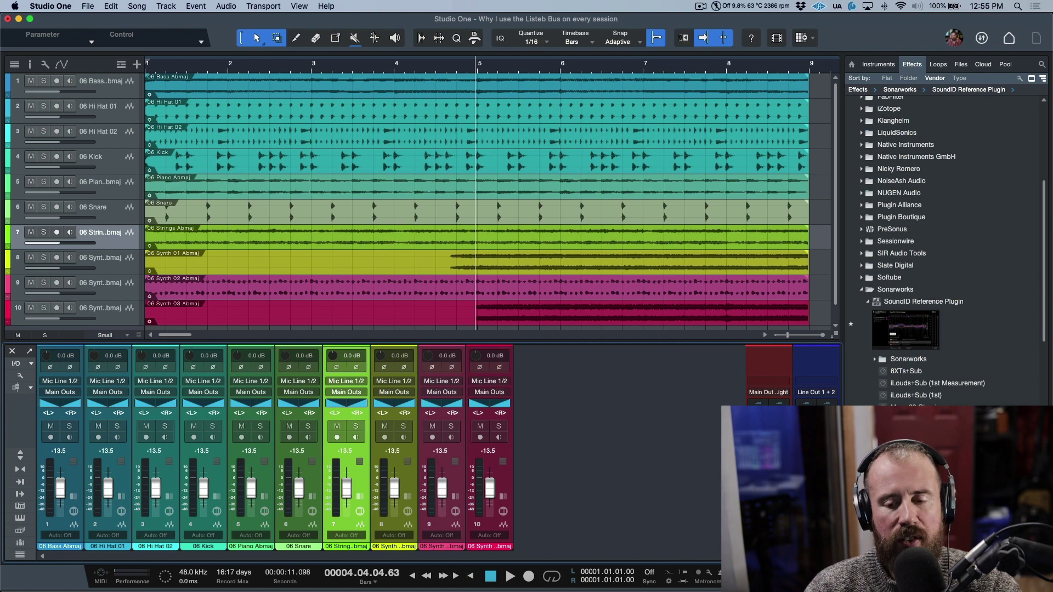
{"action": "key", "text": "F5"}
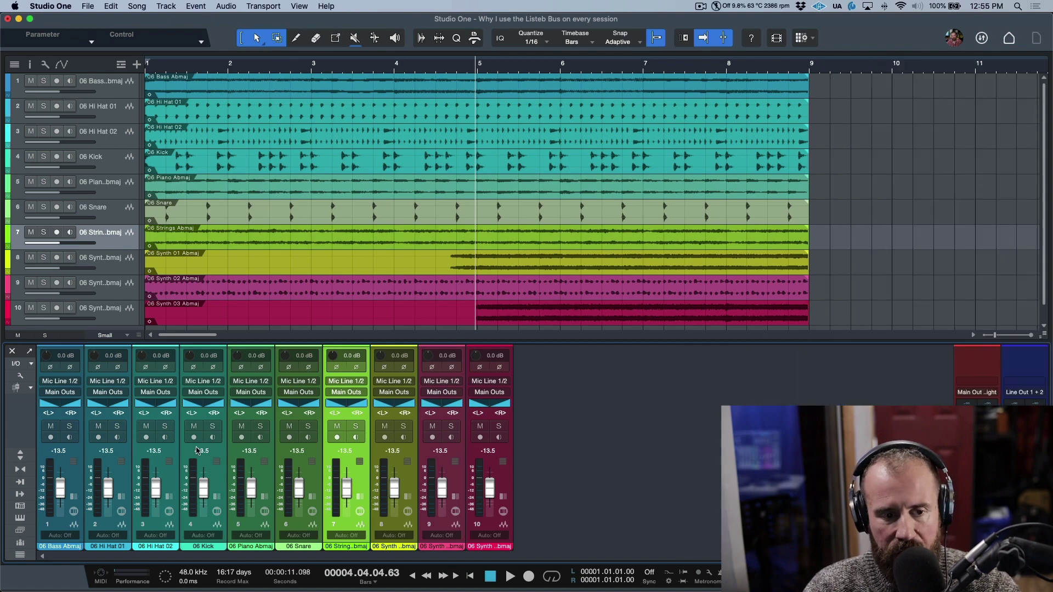
{"action": "left_click", "coordinate": [21, 377]}
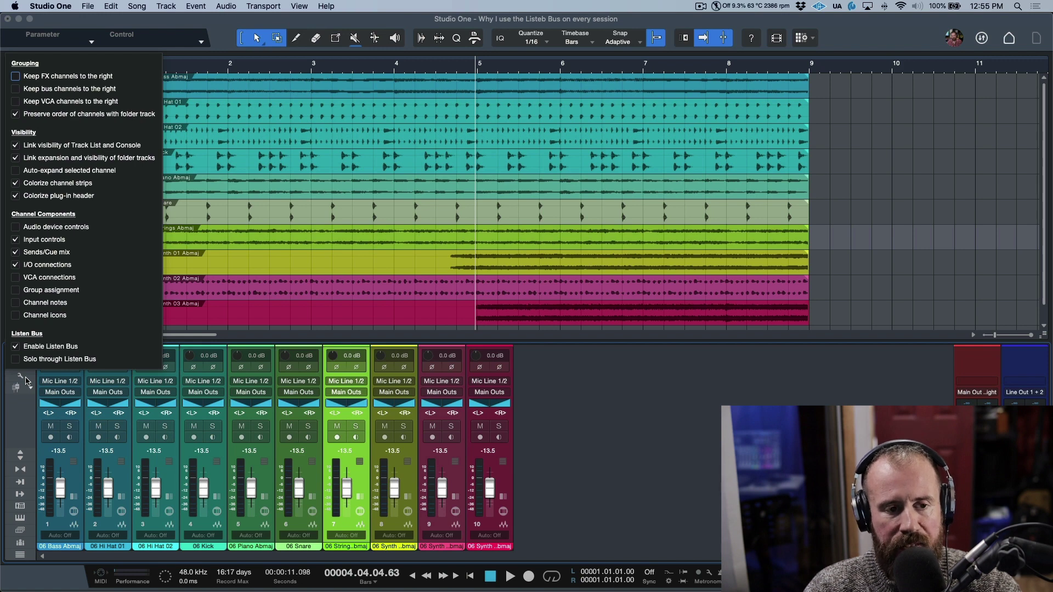
{"action": "left_click", "coordinate": [15, 347]}
{"action": "left_click", "coordinate": [16, 346]}
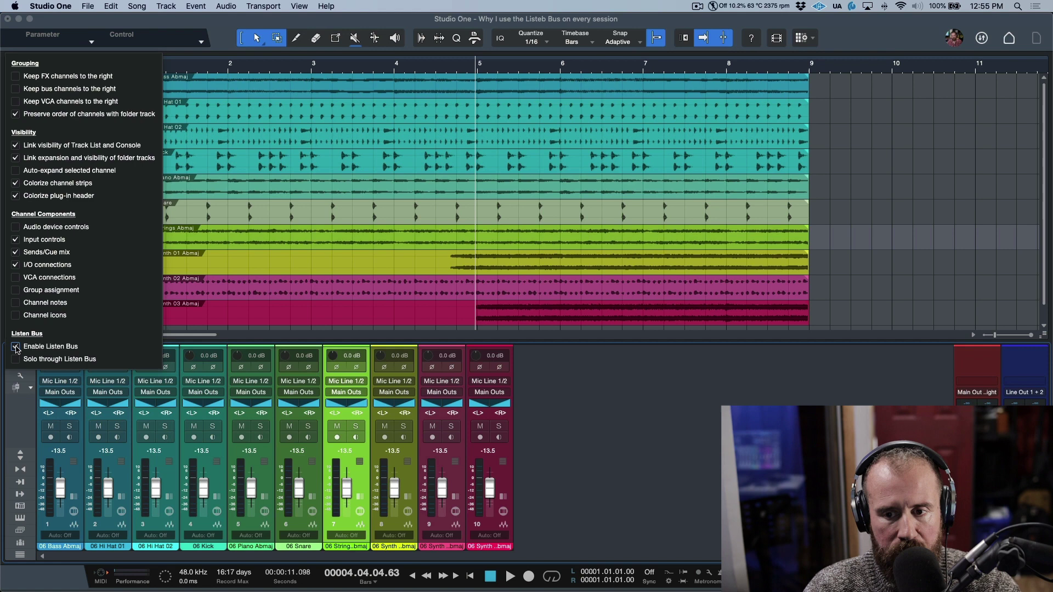
Step: Confirm the Listen Bus output stays on Line Out 1 + 2
{"action": "left_click", "coordinate": [703, 427]}
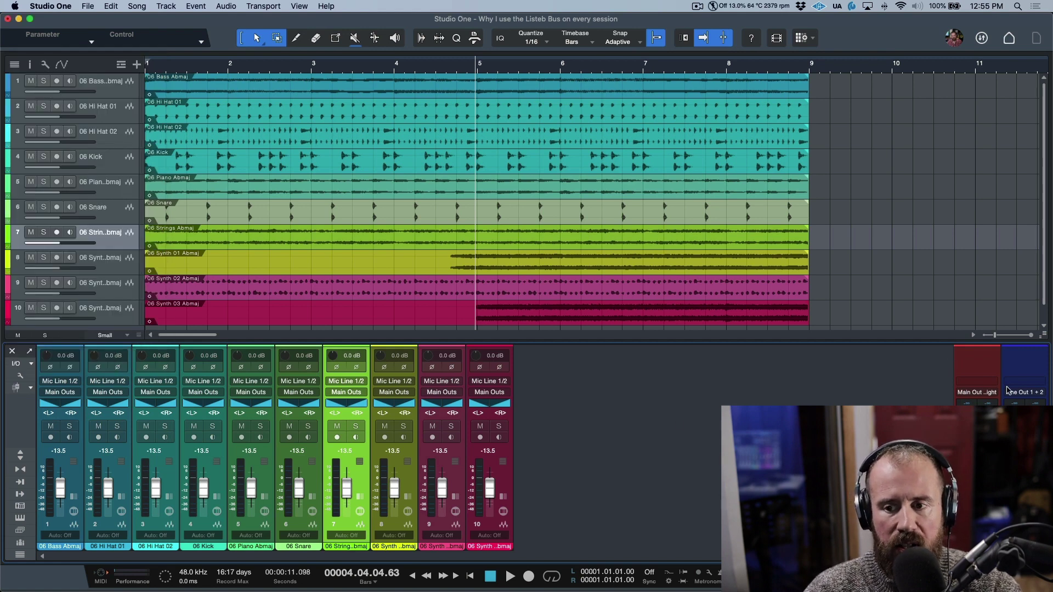
{"action": "left_click", "coordinate": [1024, 392]}
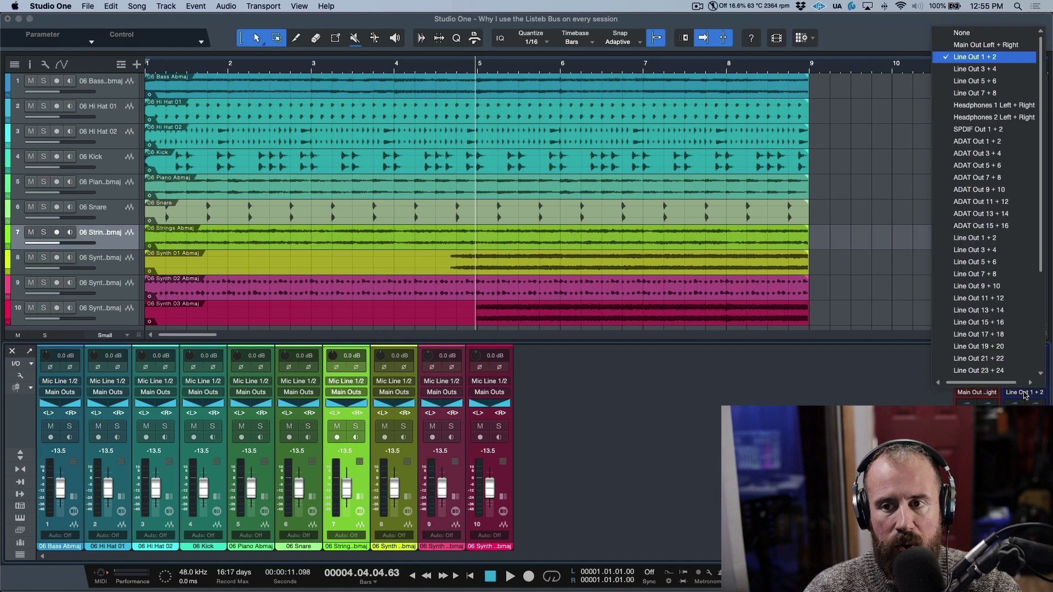
{"action": "left_click", "coordinate": [864, 391]}
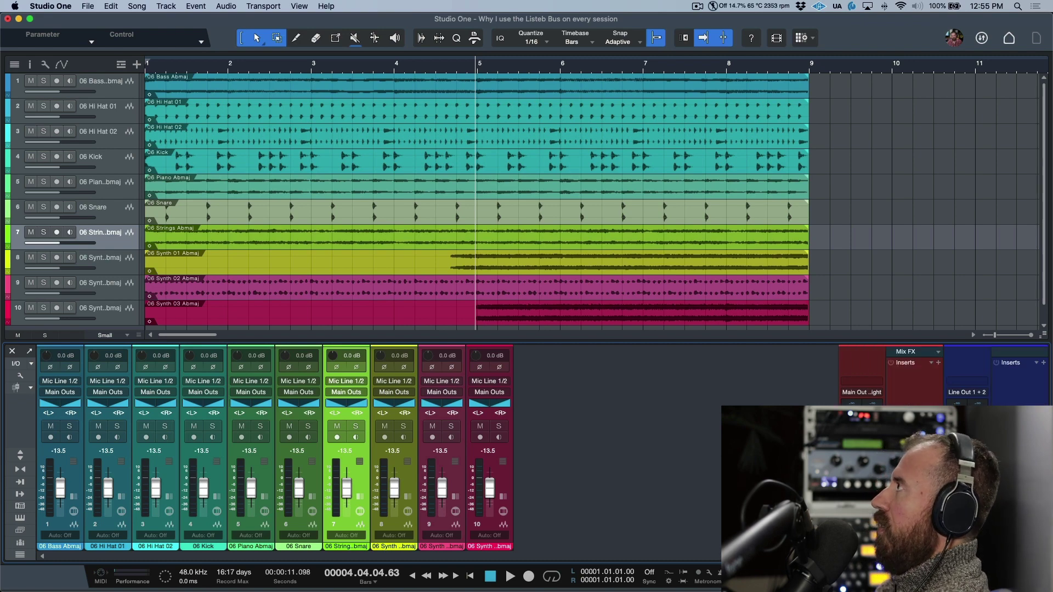
Step: Reopen the browser and select Sonarworks' SoundID Reference Plugin among the effects
{"action": "key", "text": "F5"}
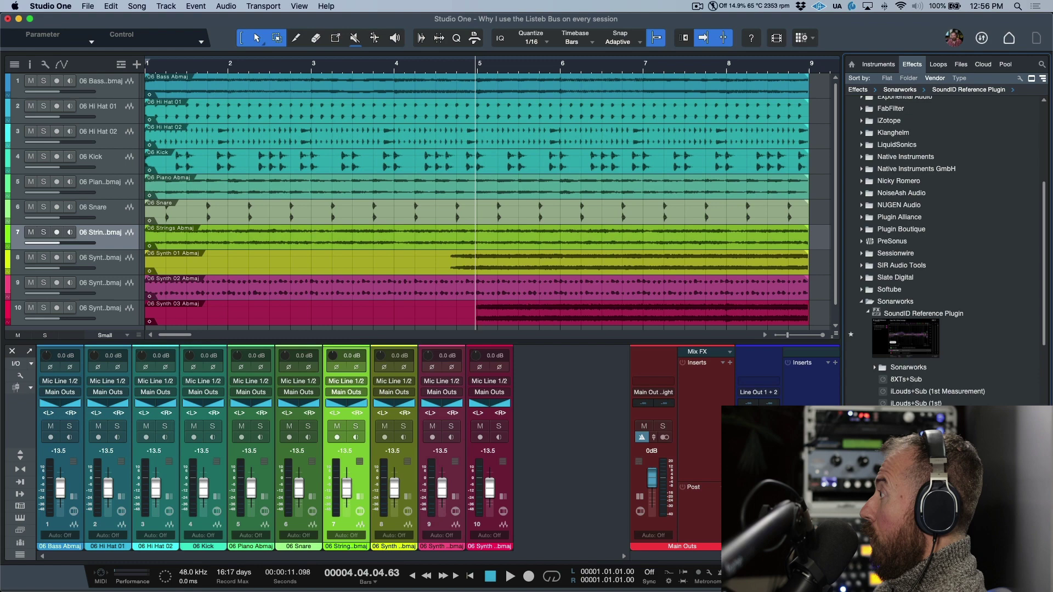
{"action": "left_click", "coordinate": [911, 347]}
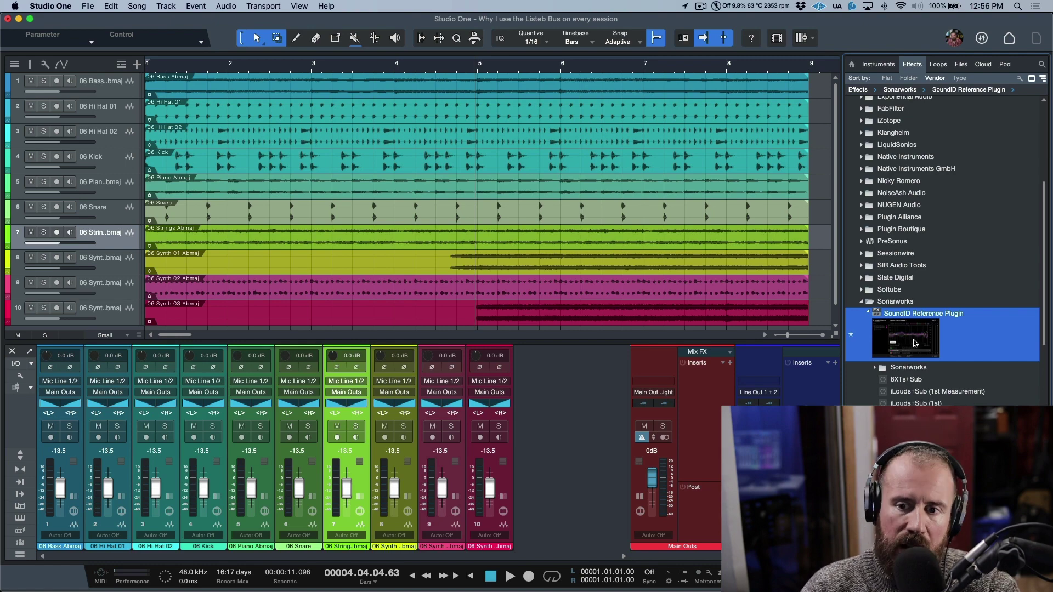
Step: Open the Listen Bus's Oppo PM-3 SoundID insert and switch from Flat Target back to Custom Target
{"action": "double_click", "coordinate": [914, 343]}
{"action": "double_click", "coordinate": [915, 343]}
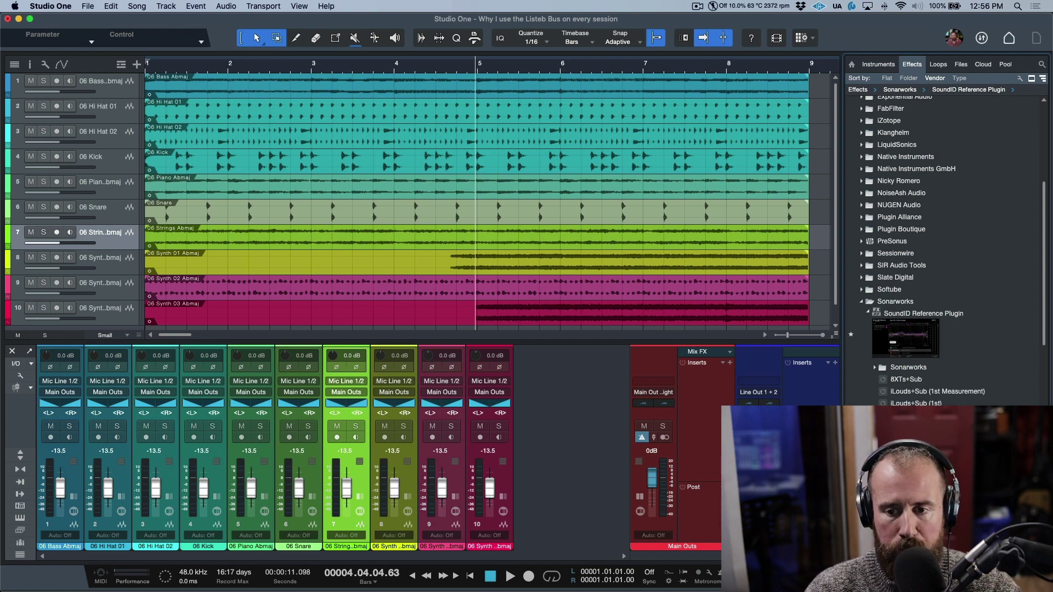
{"action": "left_click", "coordinate": [810, 369]}
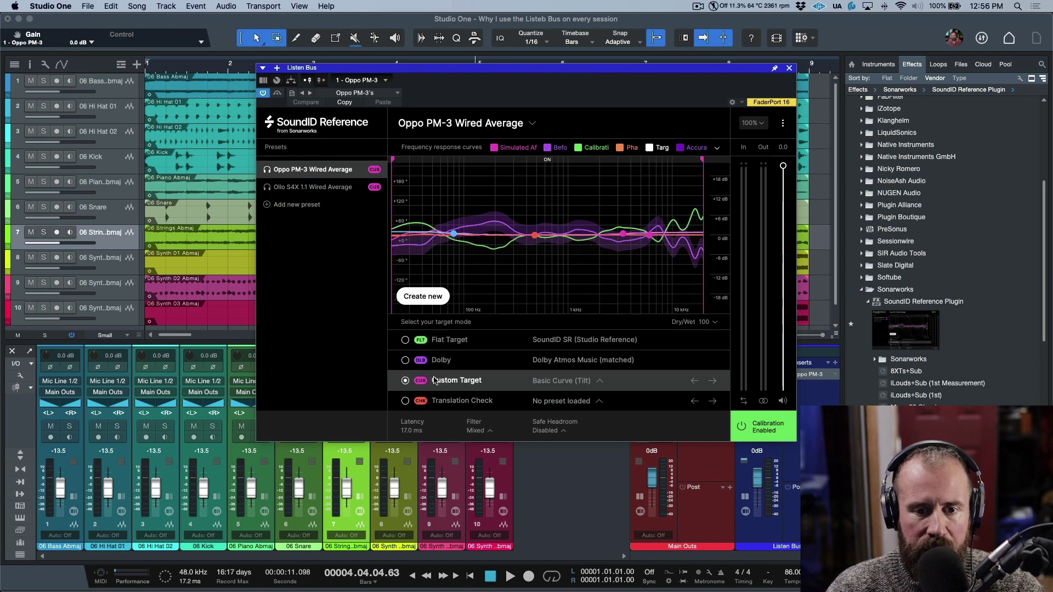
{"action": "left_click", "coordinate": [430, 340]}
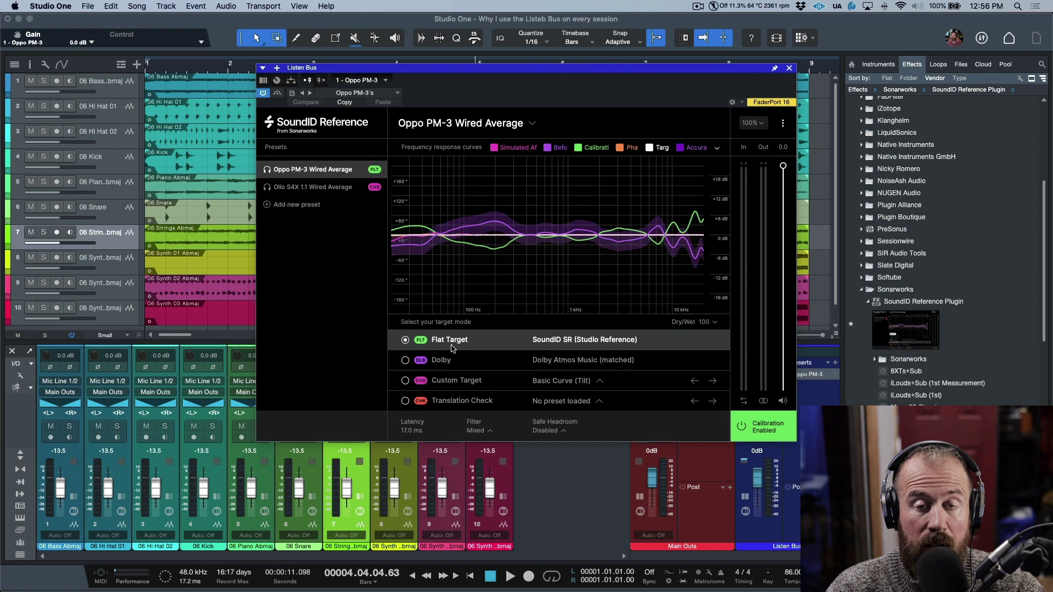
{"action": "left_click", "coordinate": [468, 383]}
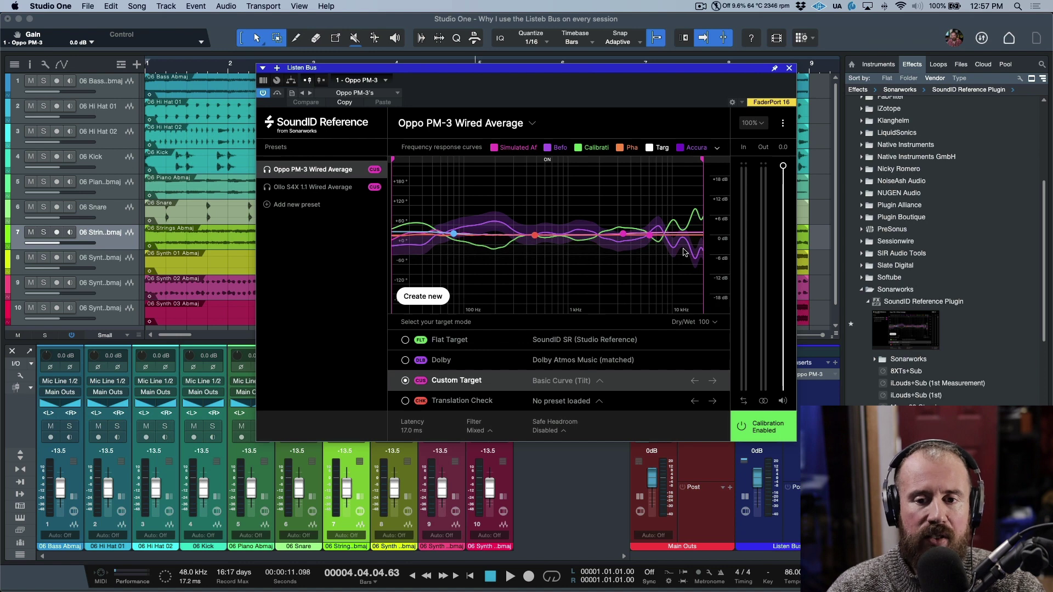
Step: Inspect the 6154 Hz bell, 3400 Hz high-shelf and 80 Hz low-shelf bands, then close SoundID
{"action": "left_click", "coordinate": [650, 235]}
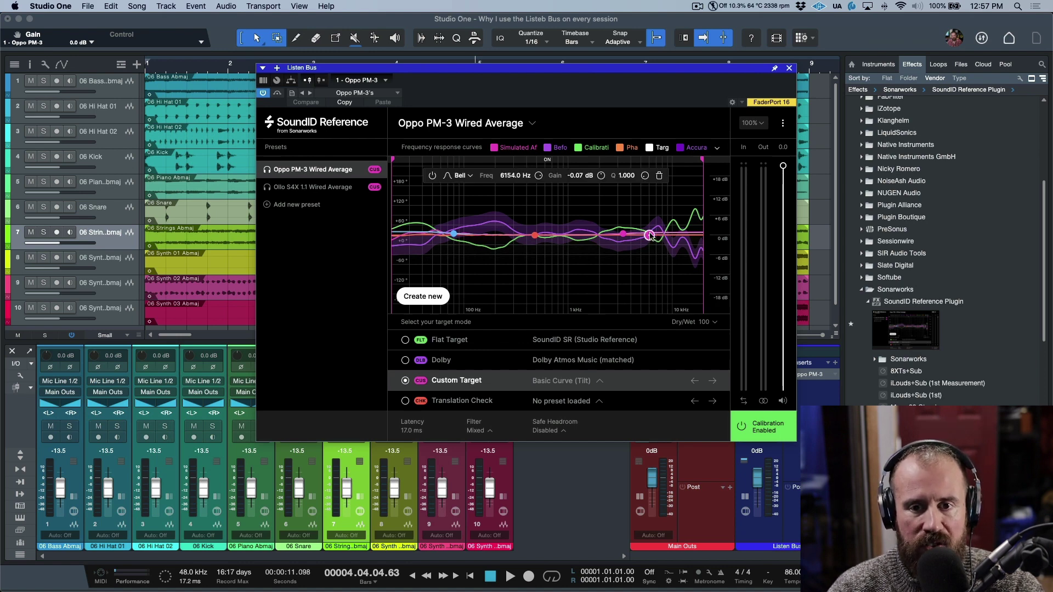
{"action": "left_click", "coordinate": [623, 234]}
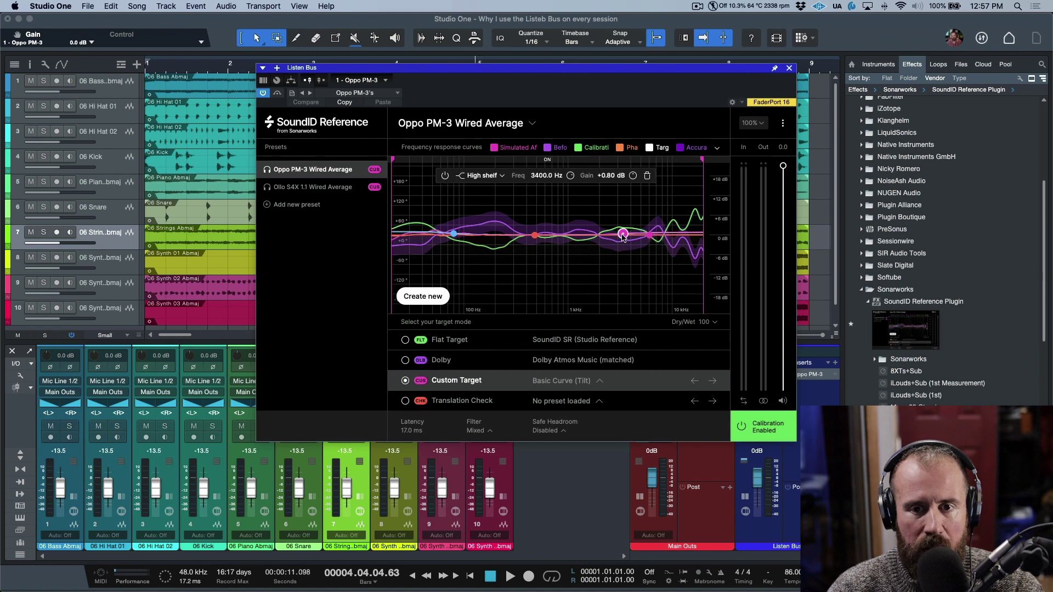
{"action": "left_click", "coordinate": [454, 234]}
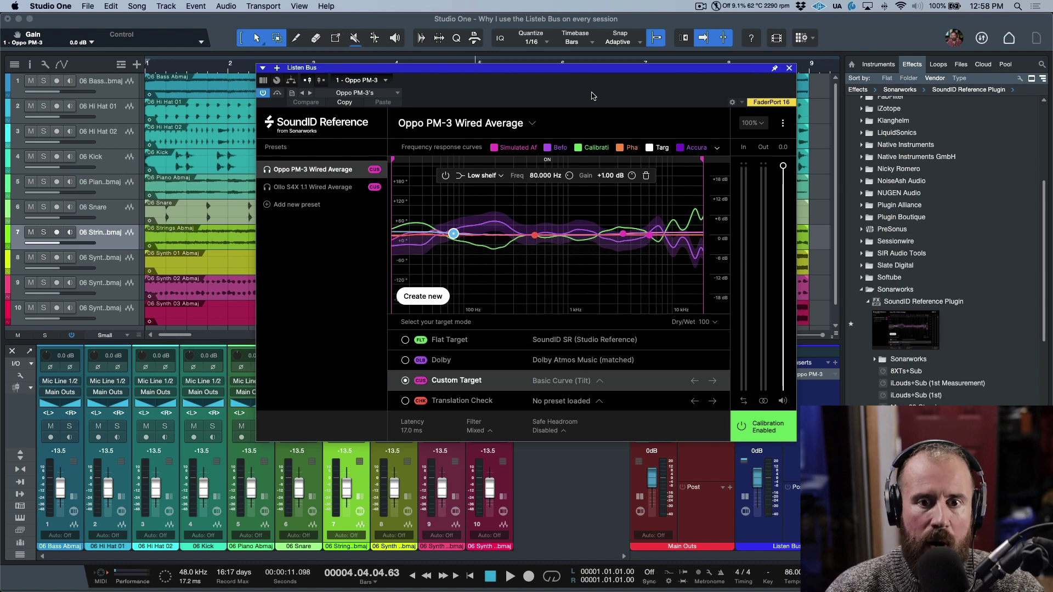
{"action": "left_click", "coordinate": [790, 69]}
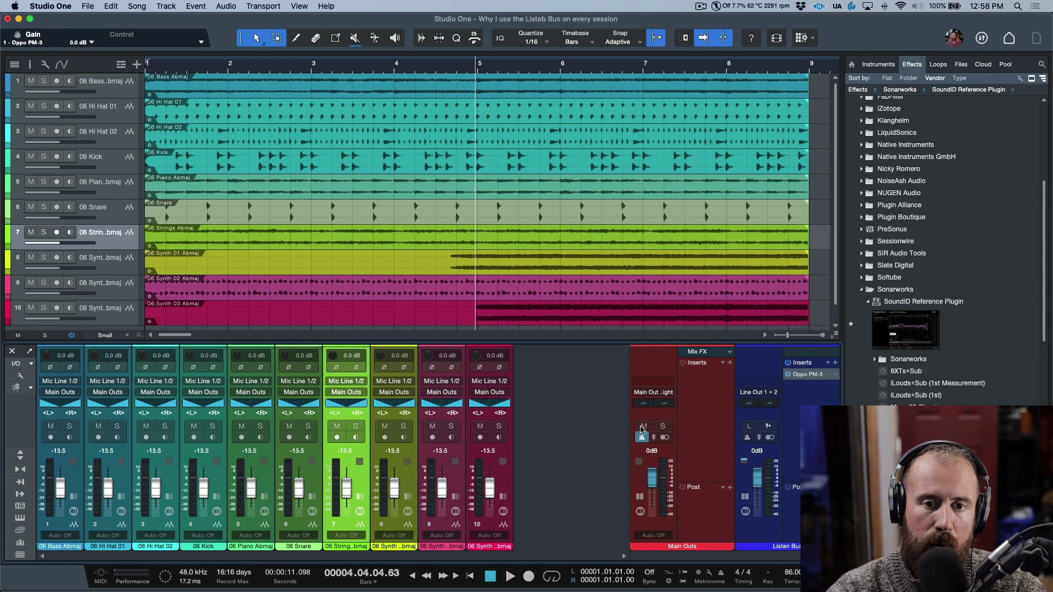
Step: Play the song, reopen the Listen Bus SoundID plugin, and audition it while adjusting the Out level
{"action": "key", "text": "space"}
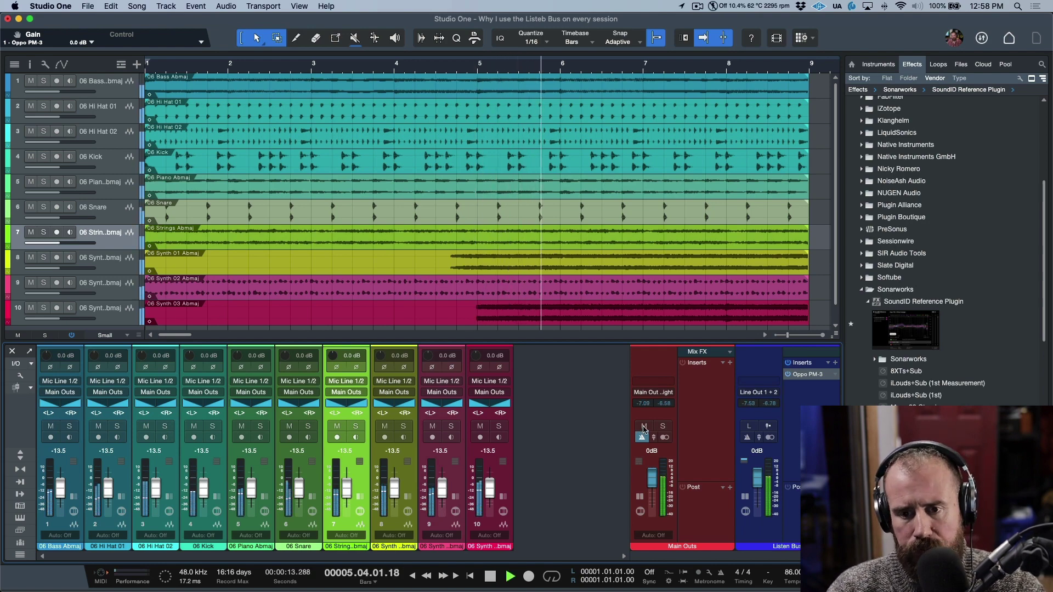
{"action": "key", "text": "space"}
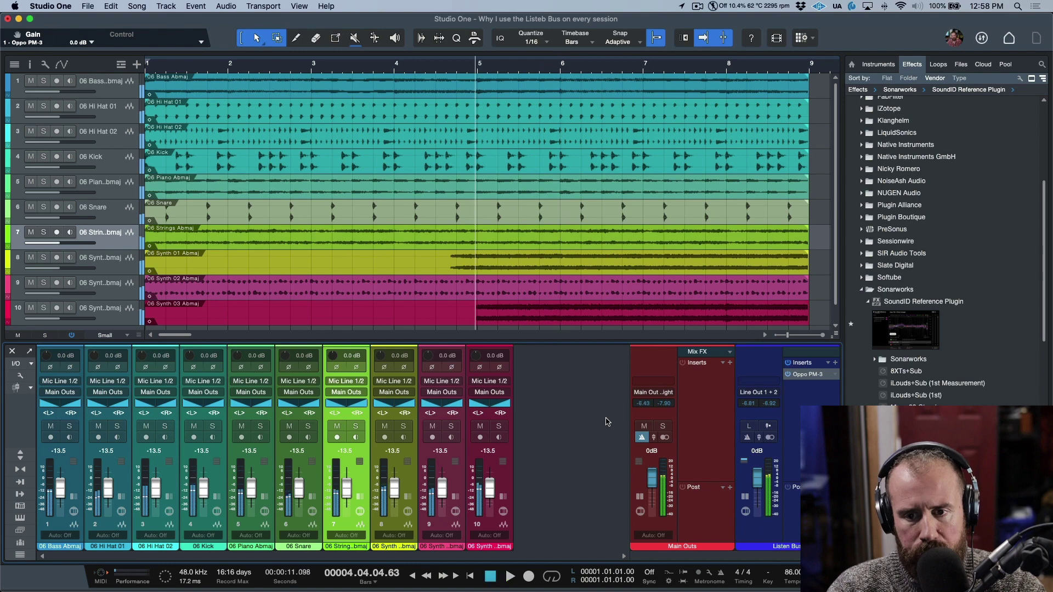
{"action": "left_click", "coordinate": [804, 373]}
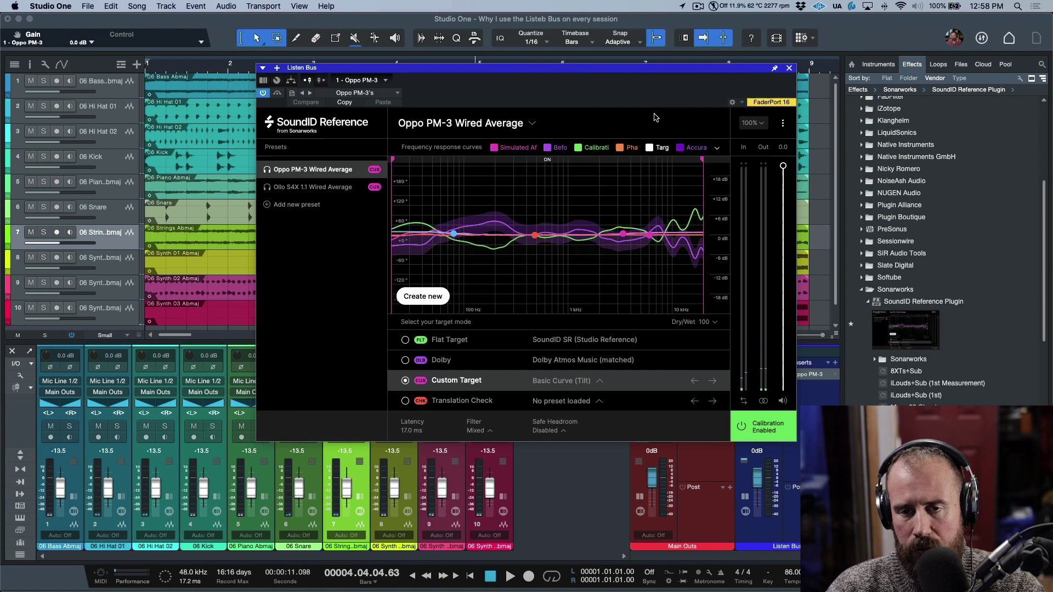
{"action": "key", "text": "space"}
{"action": "left_click_drag", "start_coordinate": [785, 193], "coordinate": [783, 165]}
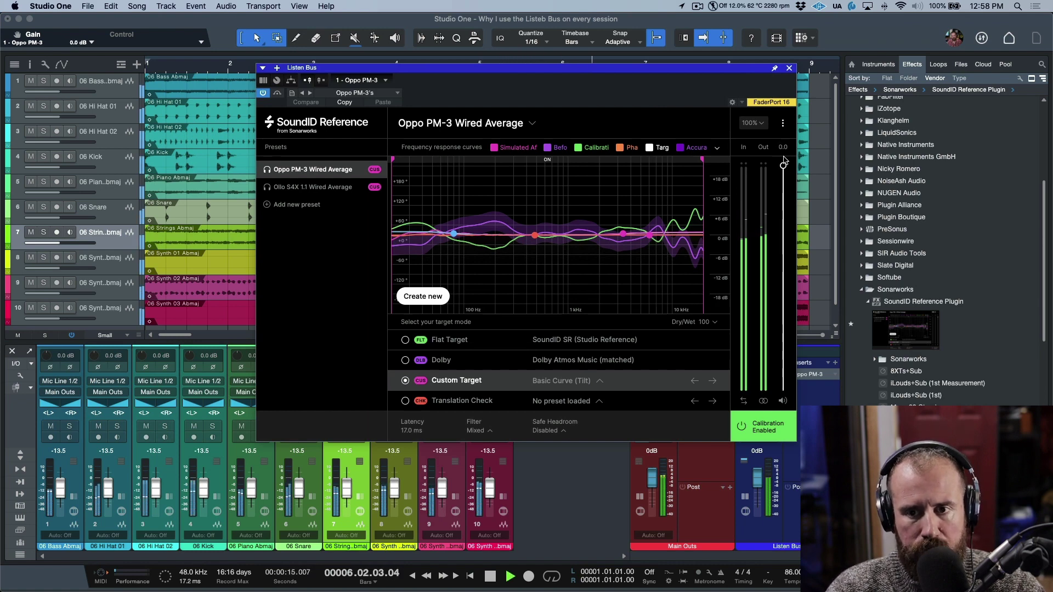
{"action": "key", "text": "space"}
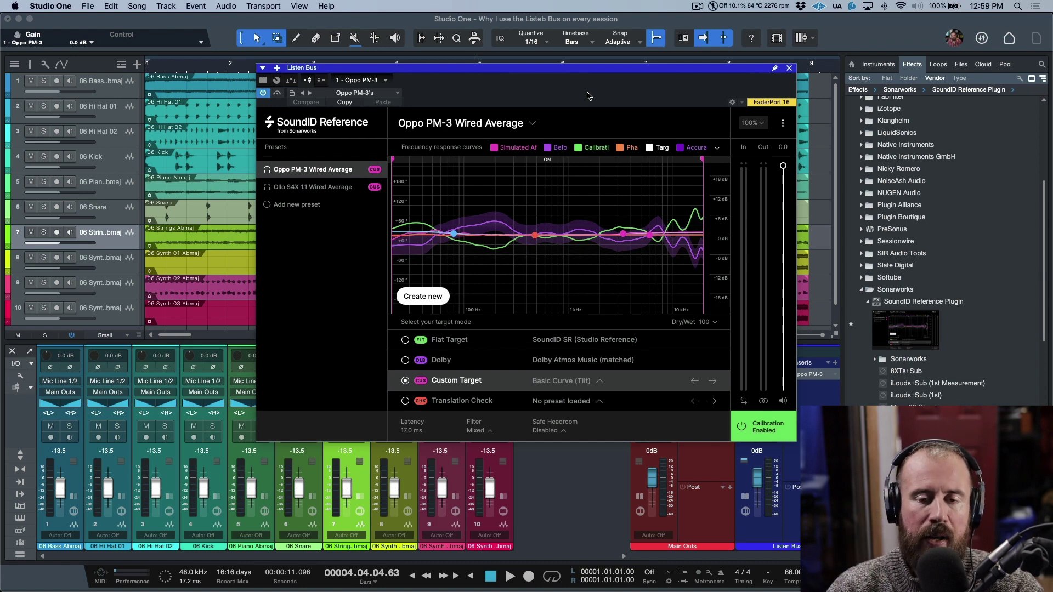
Step: Close SoundID, tick Solo through Listen Bus in the console options, and reopen them to check
{"action": "left_click", "coordinate": [788, 69]}
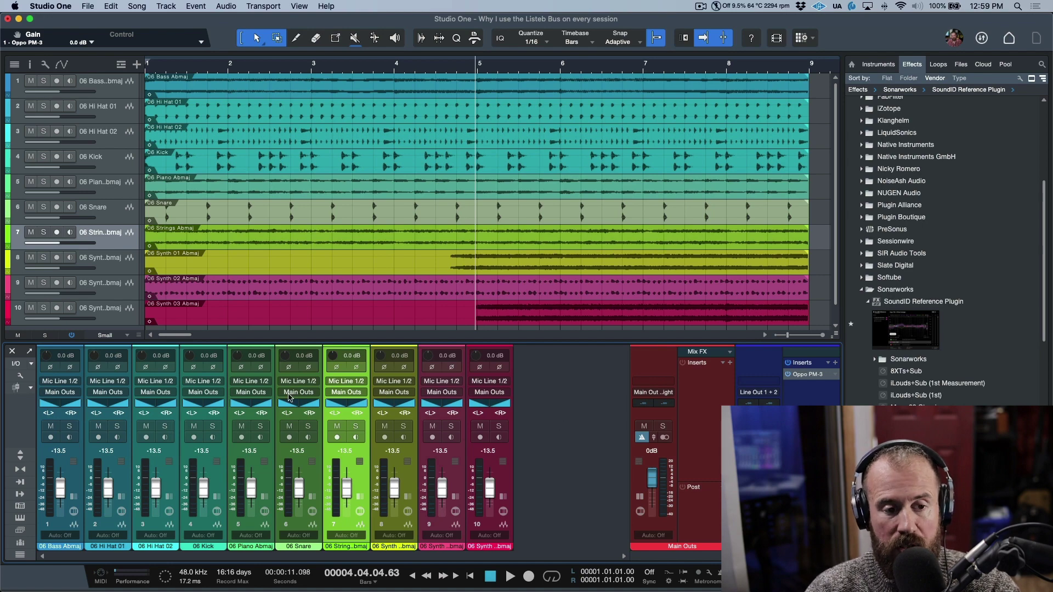
{"action": "left_click", "coordinate": [21, 376]}
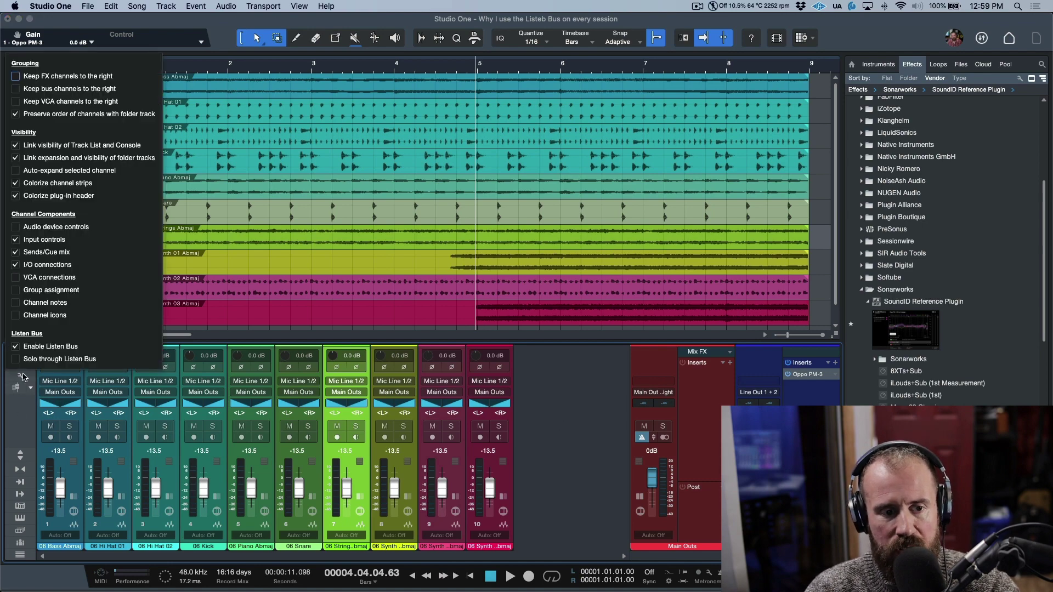
{"action": "left_click", "coordinate": [16, 359]}
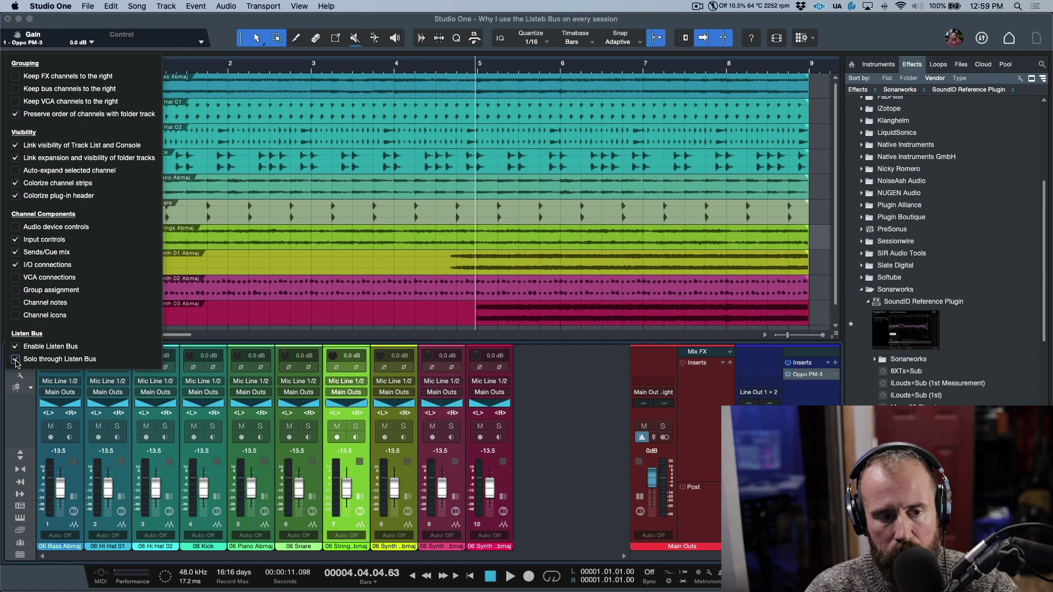
{"action": "left_click", "coordinate": [567, 407]}
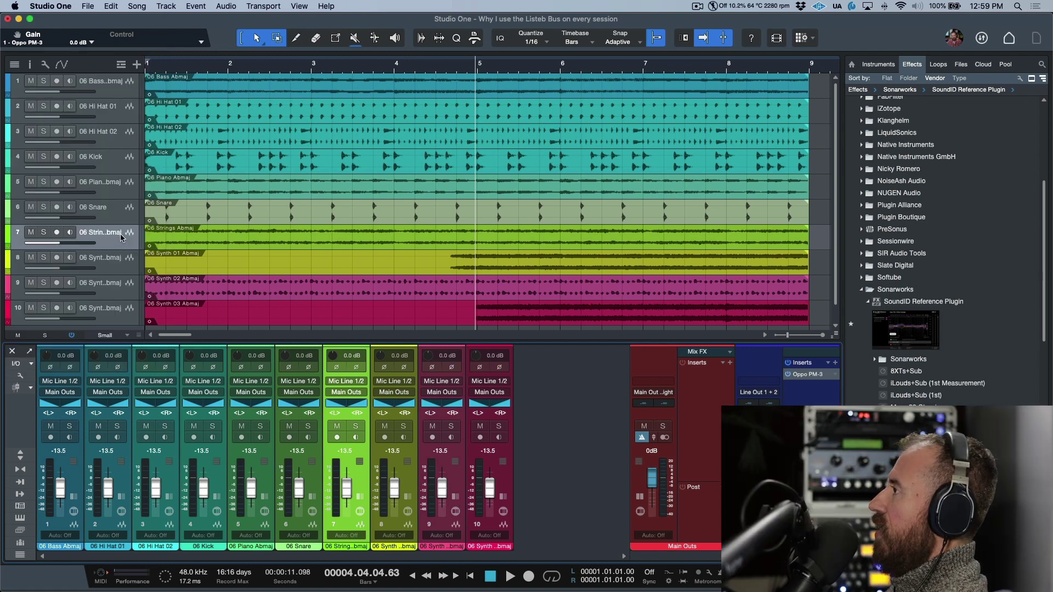
{"action": "left_click", "coordinate": [21, 378]}
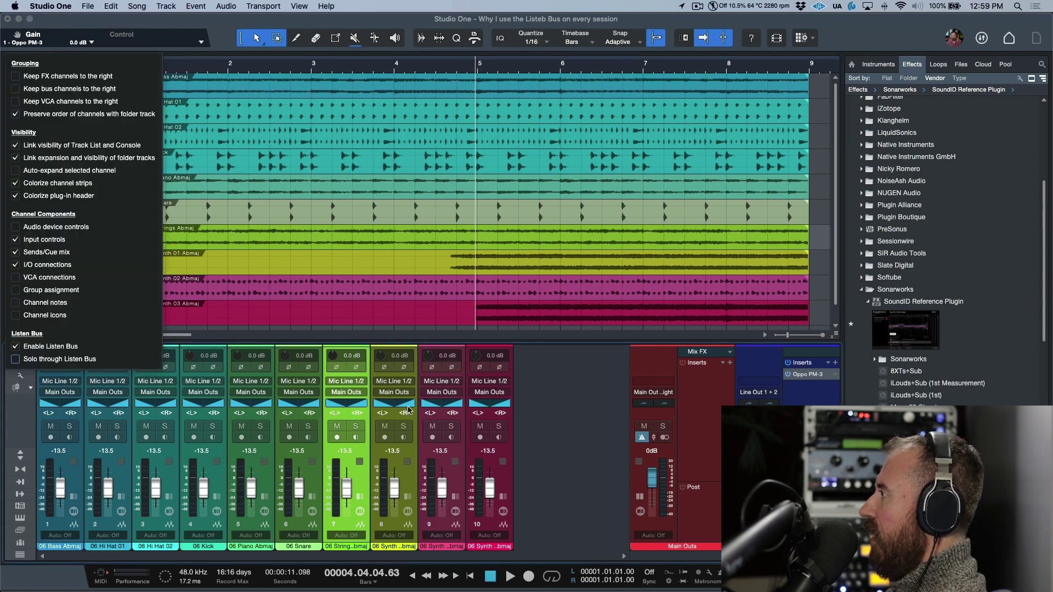
Step: Solo the Strings track (track 7) and play the session back twice
{"action": "left_click", "coordinate": [572, 414]}
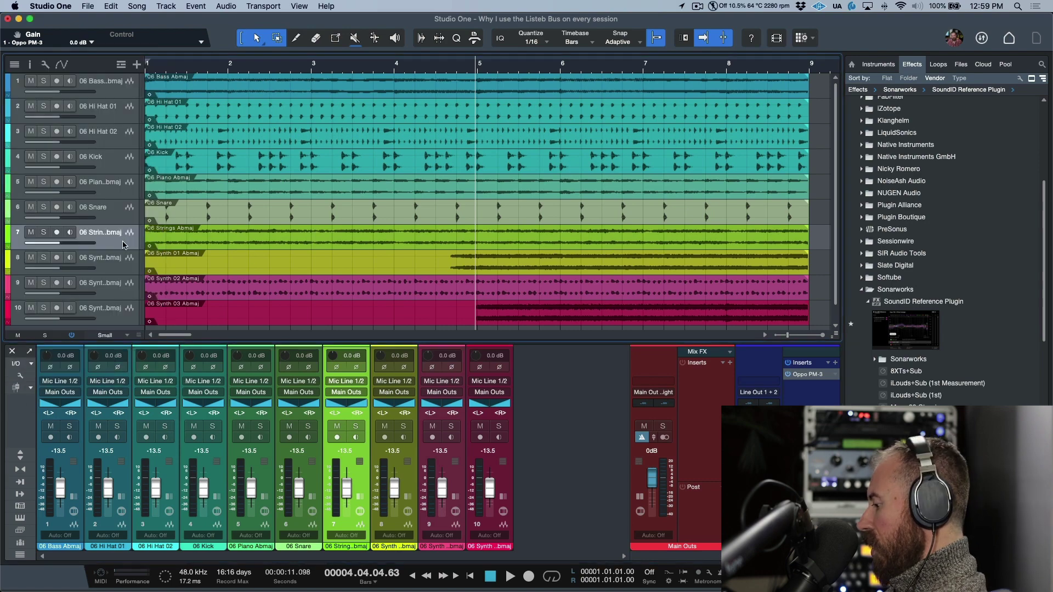
{"action": "key", "text": "s"}
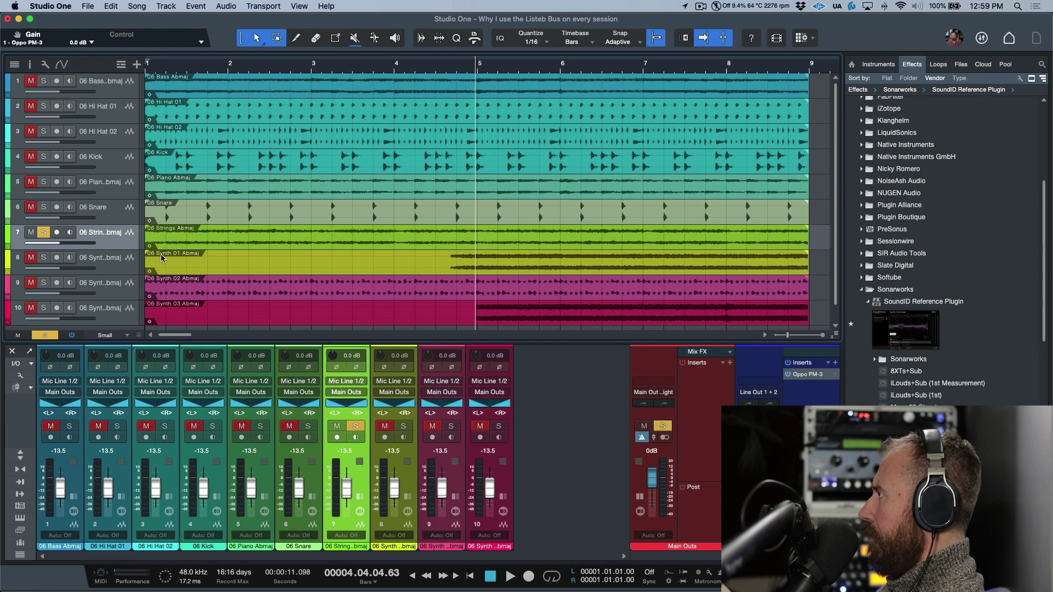
{"action": "key", "text": "space"}
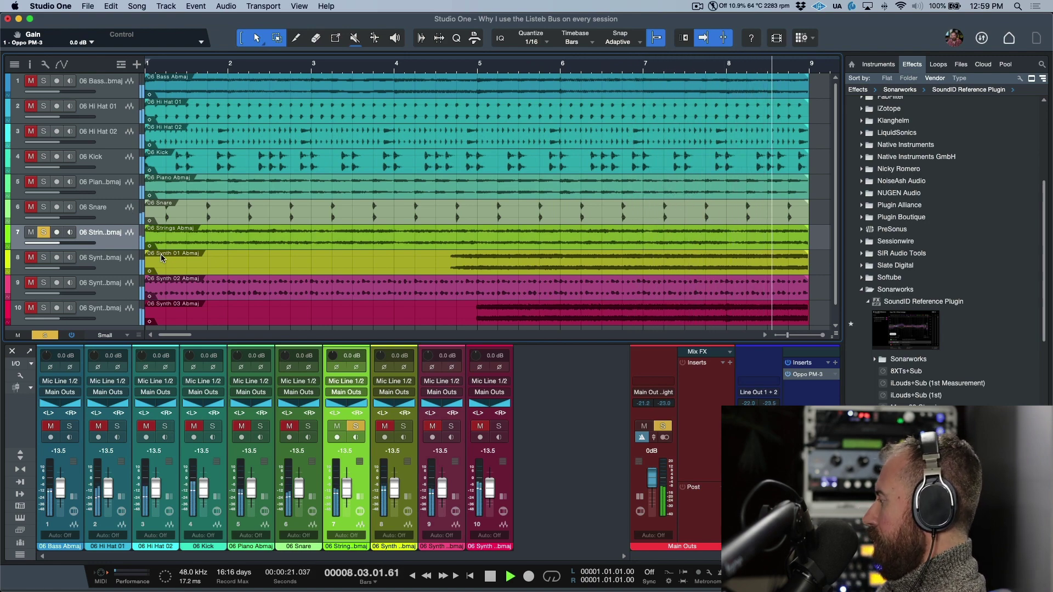
{"action": "key", "text": "space"}
{"action": "key", "text": "space"}
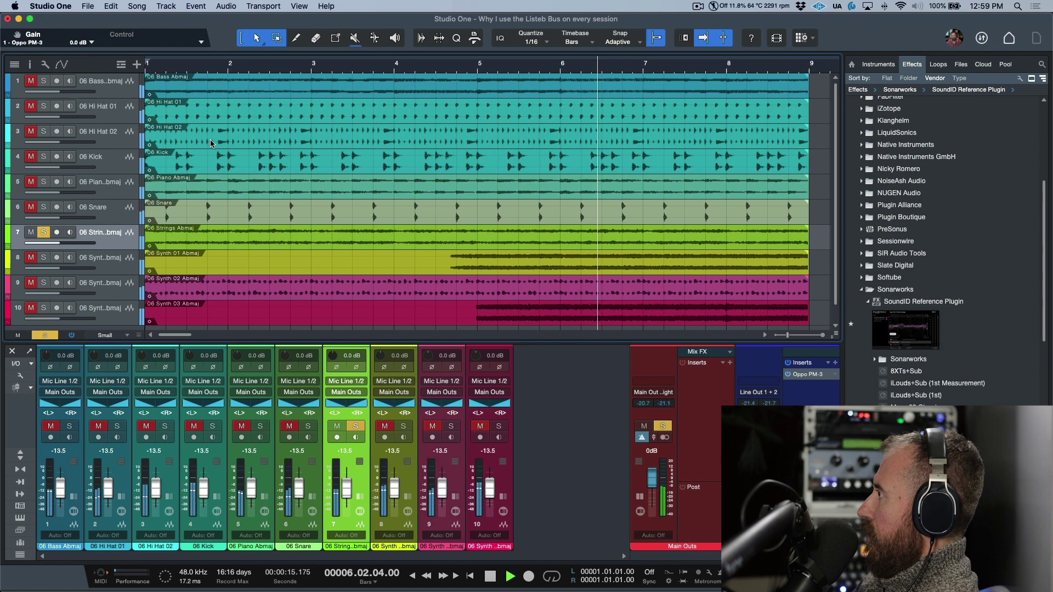
{"action": "key", "text": "space"}
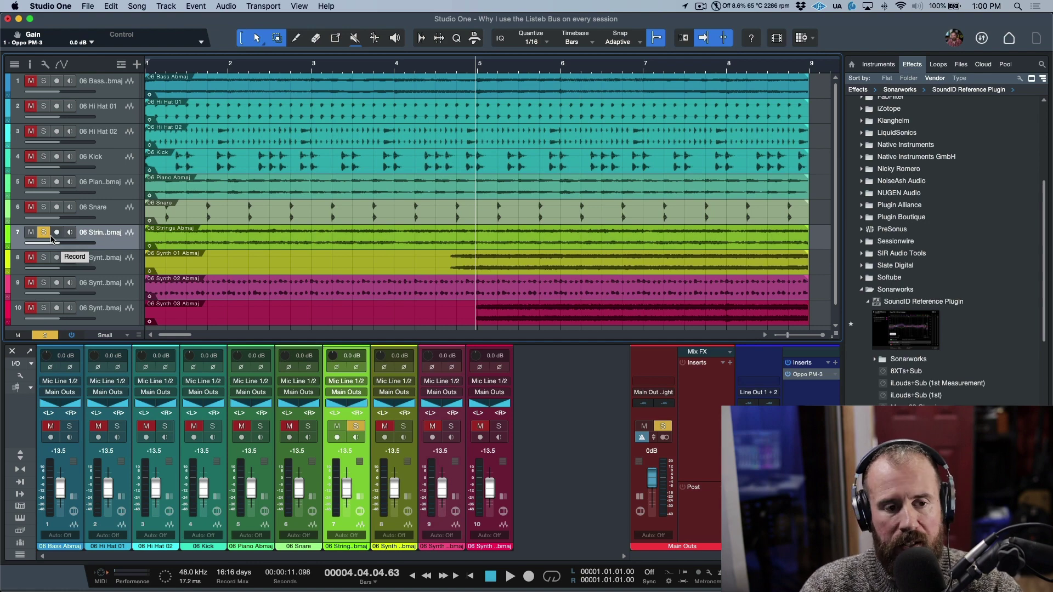
Step: Switch on Solo through Listen Bus in the console options and reopen them to verify
{"action": "left_click", "coordinate": [21, 376]}
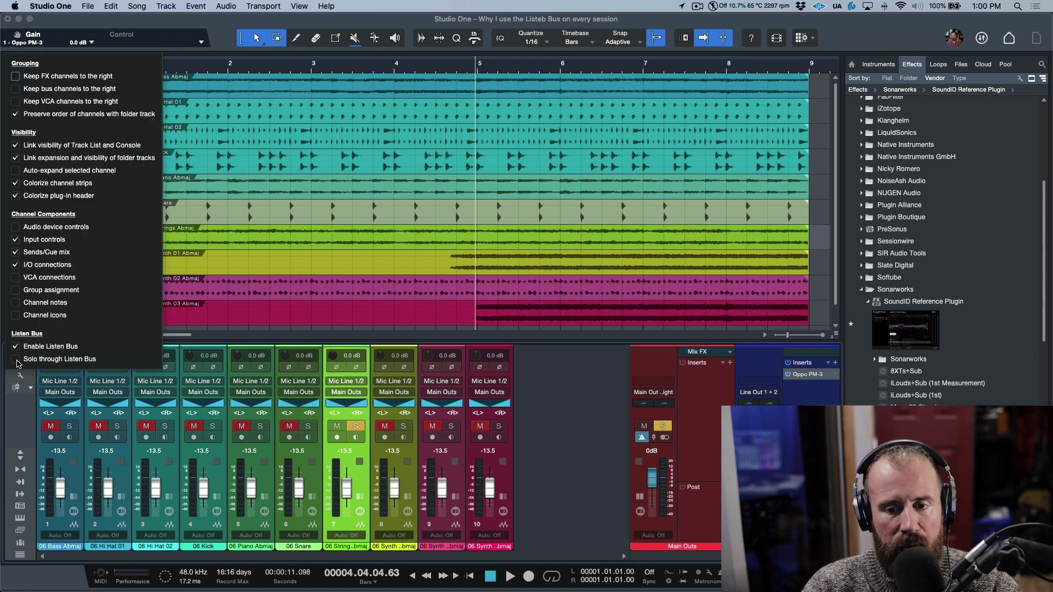
{"action": "left_click", "coordinate": [16, 359]}
{"action": "left_click", "coordinate": [544, 416]}
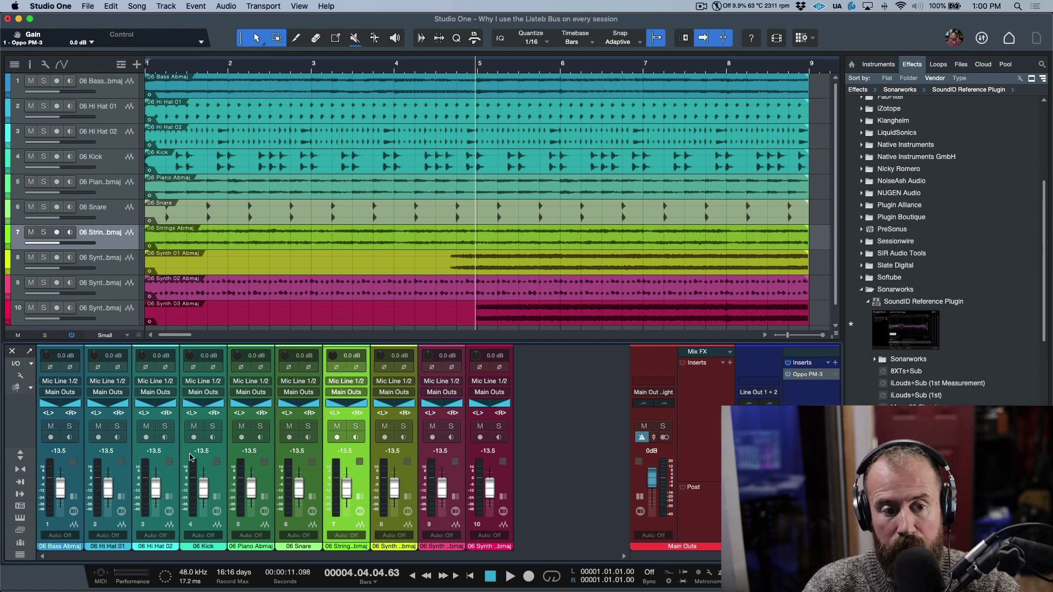
{"action": "left_click", "coordinate": [21, 376]}
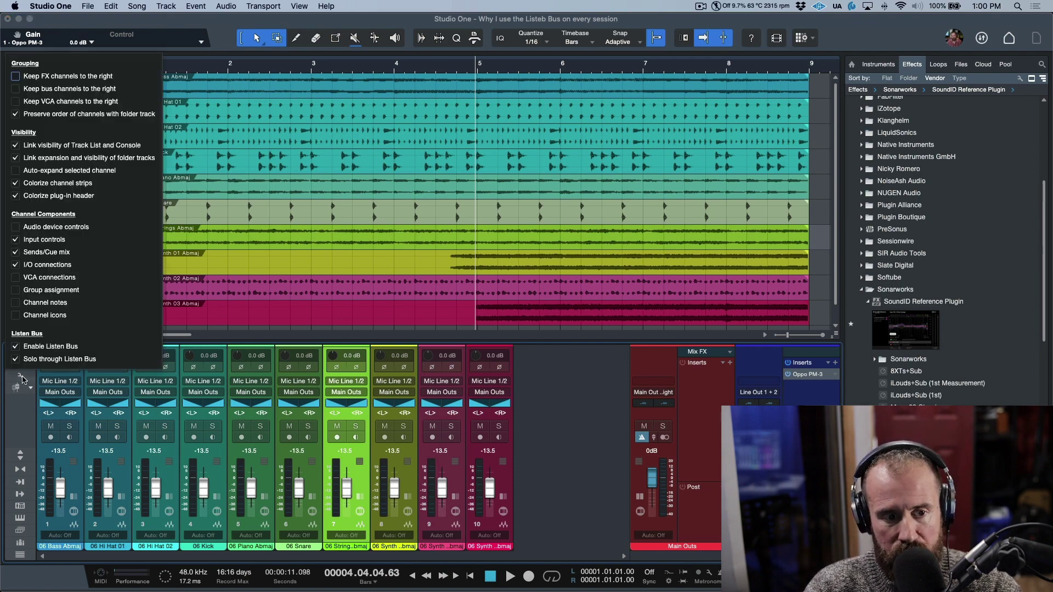
{"action": "left_click", "coordinate": [612, 434]}
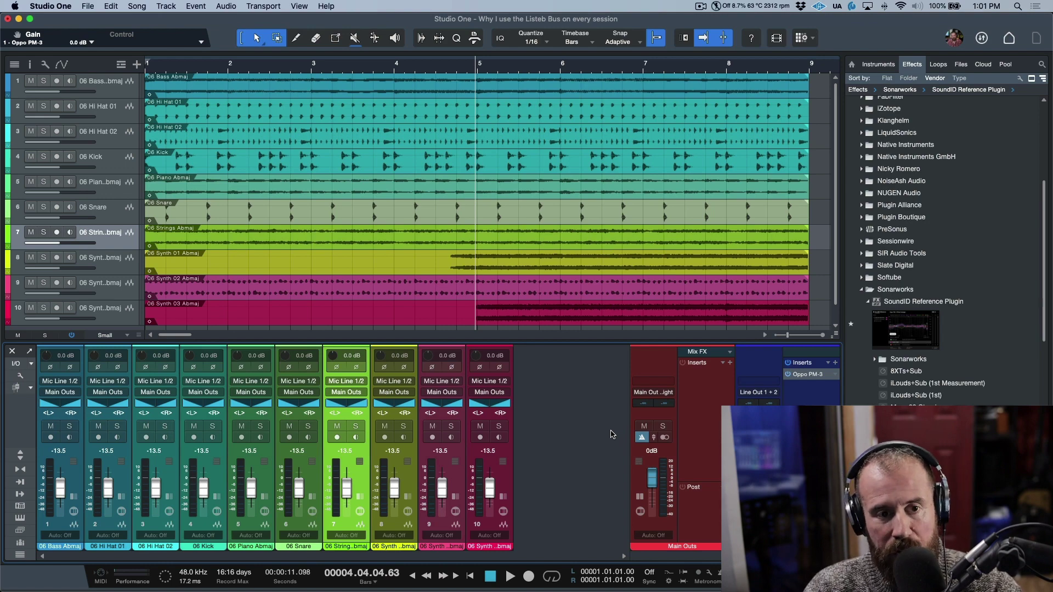
Step: Solo the Strings track during playback, stop, return to bar 2, then unsolo it
{"action": "key", "text": "space"}
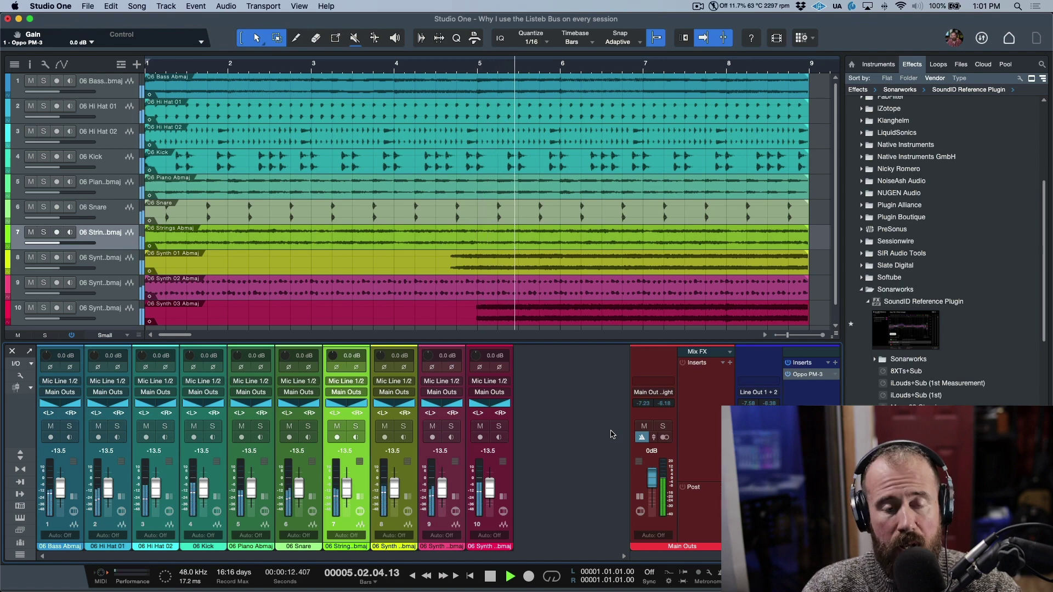
{"action": "key", "text": "s"}
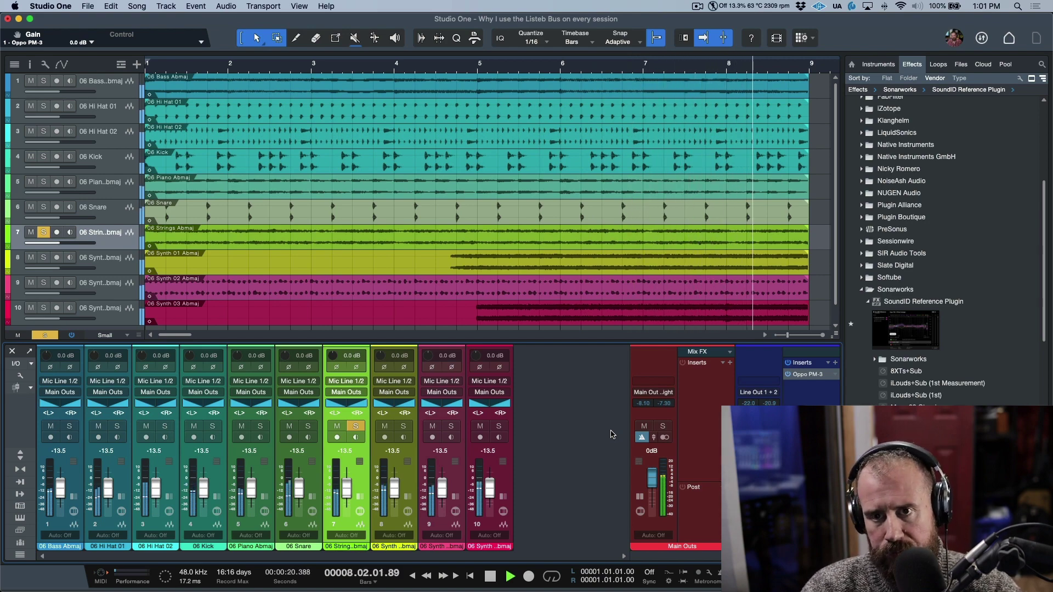
{"action": "key", "text": "space"}
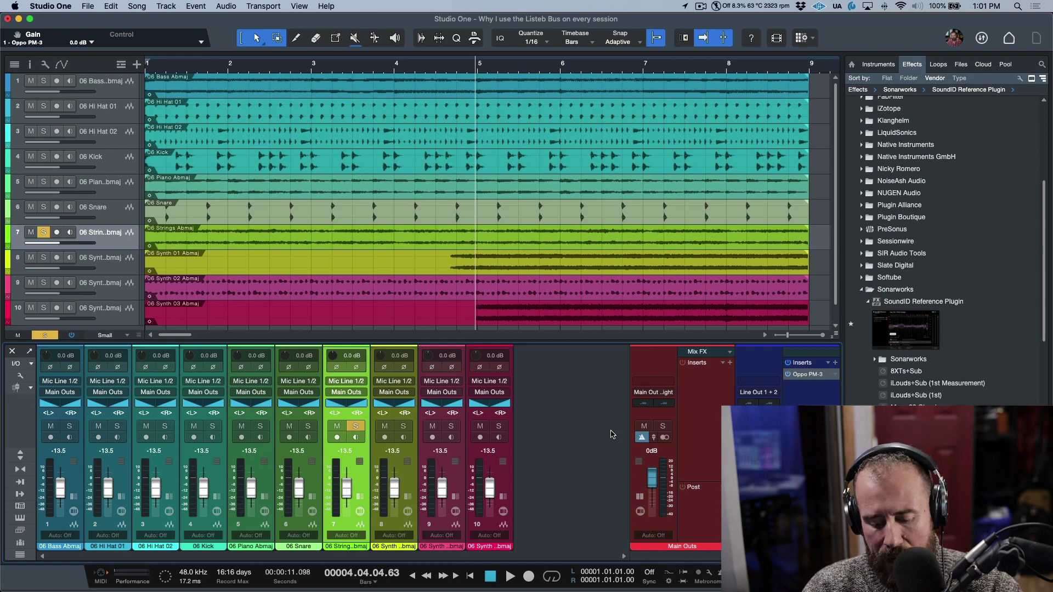
{"action": "key", "text": "KP_Subtract"}
{"action": "key", "text": "KP_Subtract"}
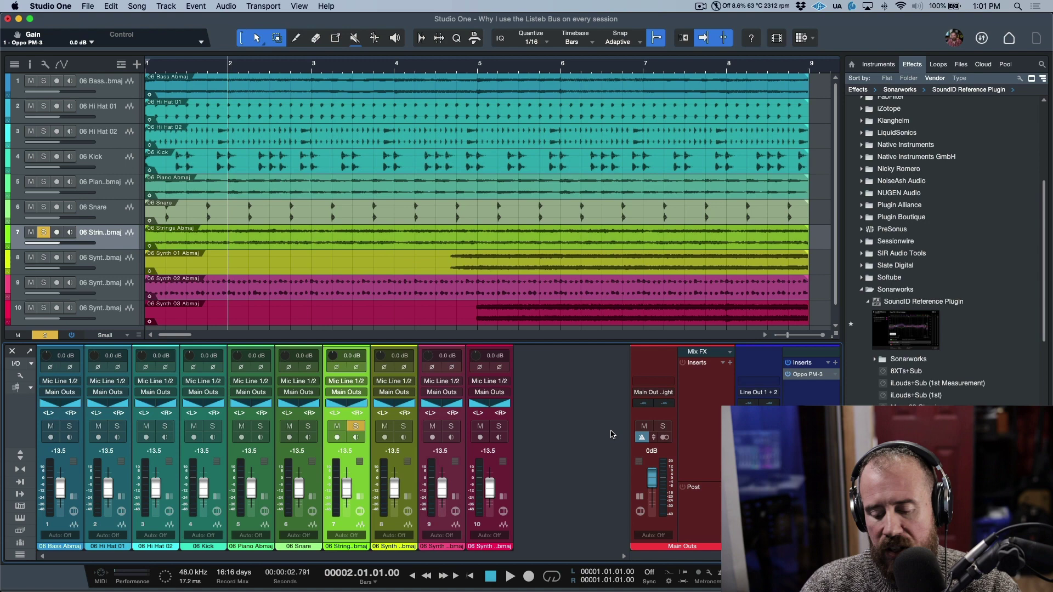
{"action": "left_click", "coordinate": [44, 232]}
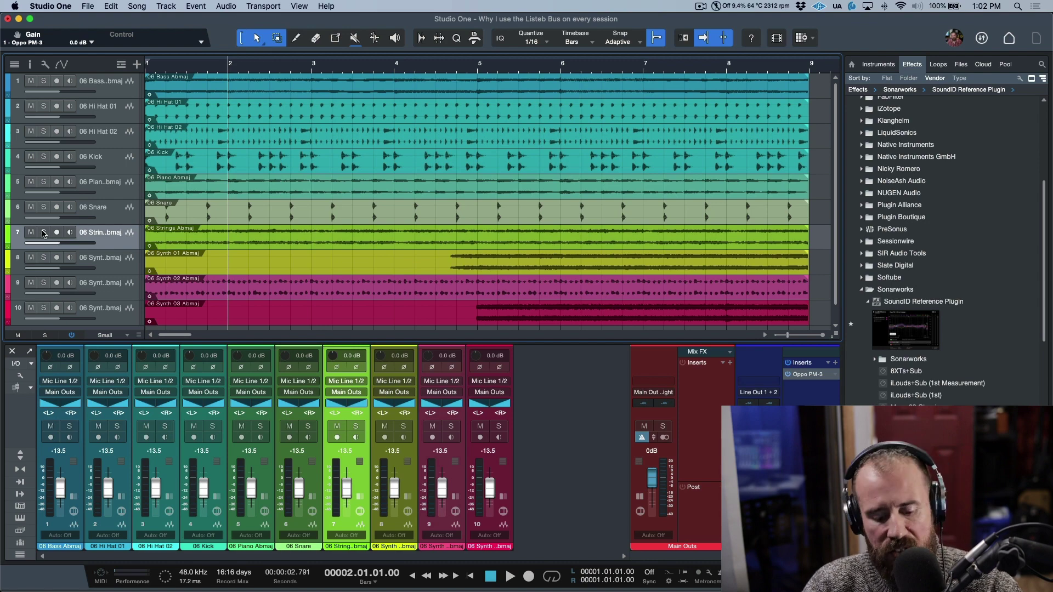
Step: Save the session and power on the Oppo PM-3 SoundID insert on the Listen Bus
{"action": "key", "text": "super+s"}
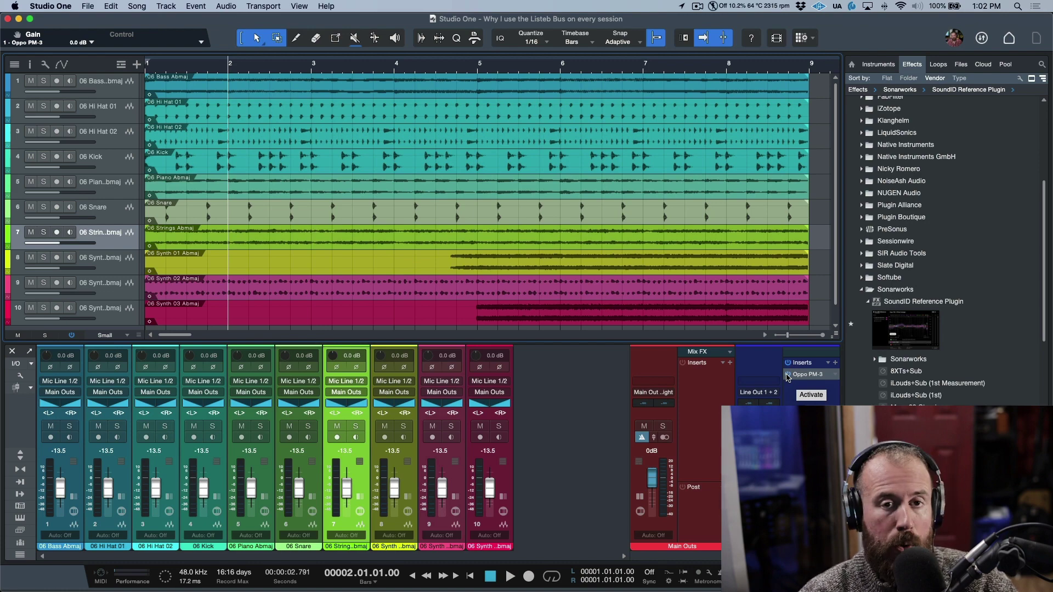
{"action": "left_click", "coordinate": [787, 375]}
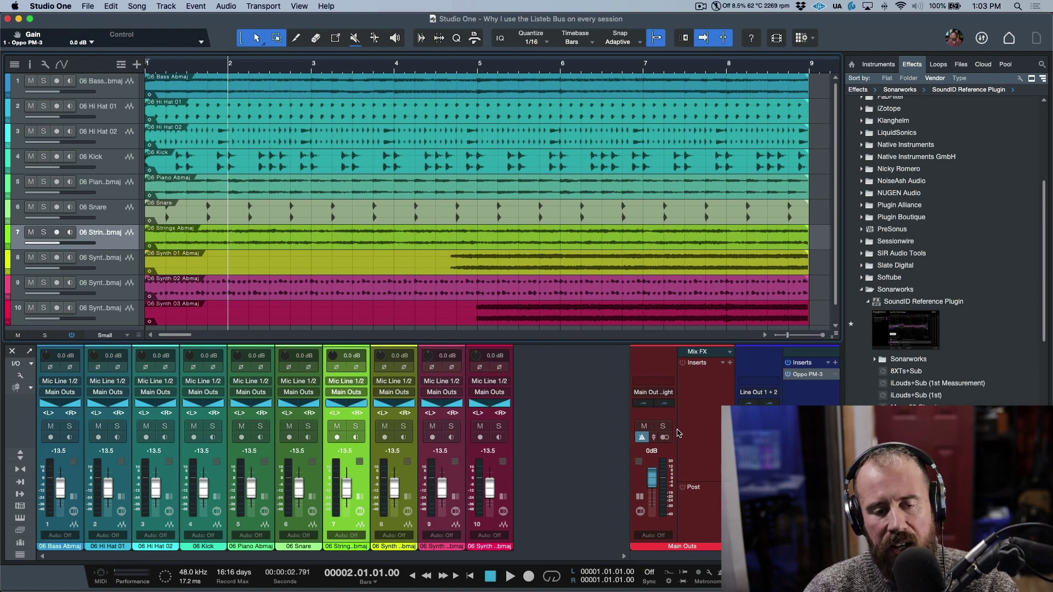
{"action": "left_click", "coordinate": [21, 376]}
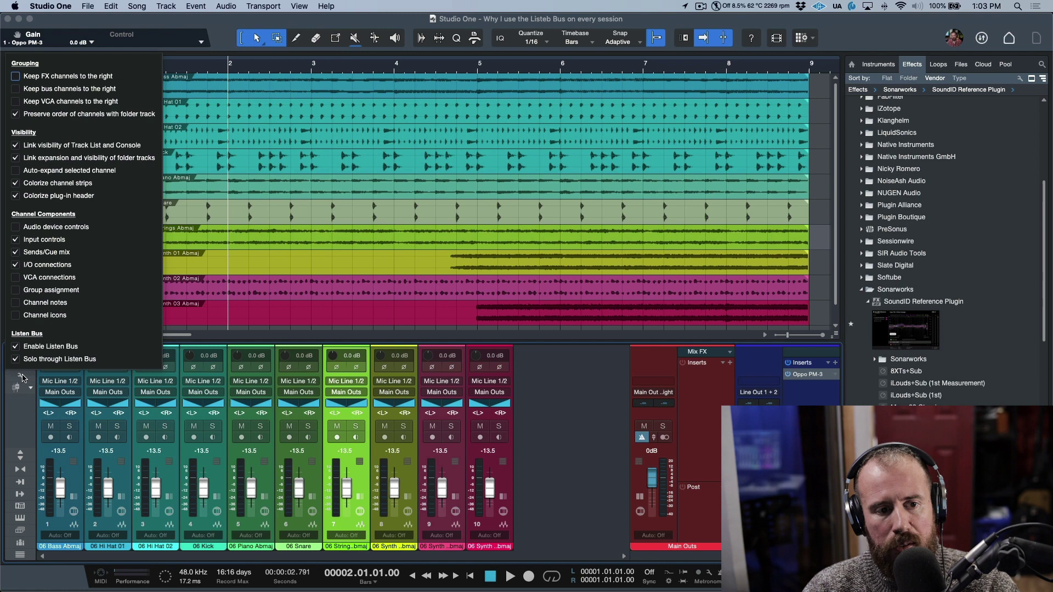
Step: Turn on Audio device controls in the console and show the Phones output source list
{"action": "left_click", "coordinate": [16, 228]}
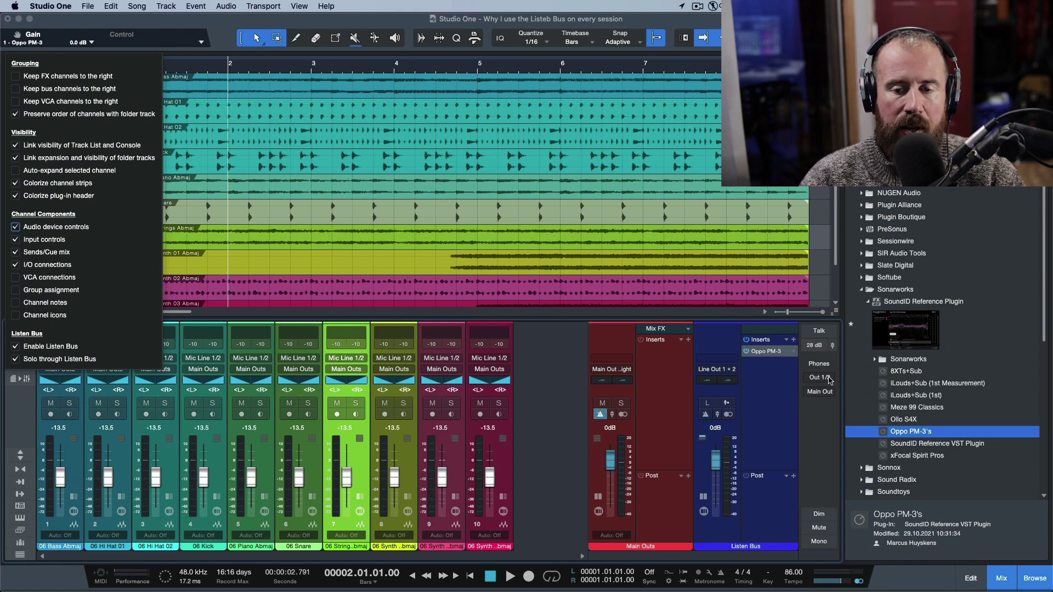
{"action": "left_click", "coordinate": [819, 393]}
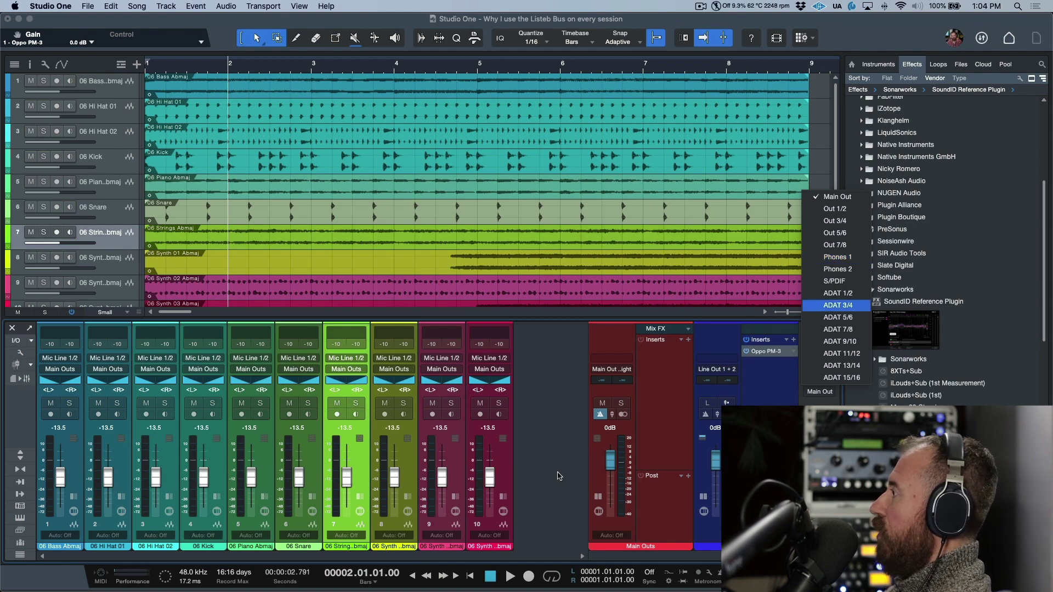
{"action": "left_click", "coordinate": [553, 454]}
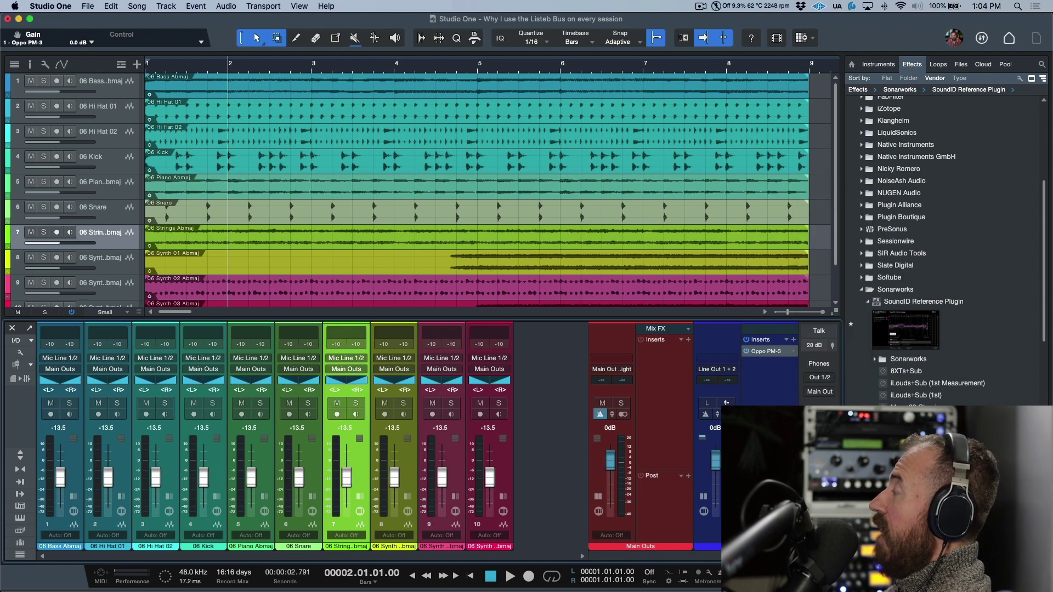
{"action": "left_click", "coordinate": [827, 394]}
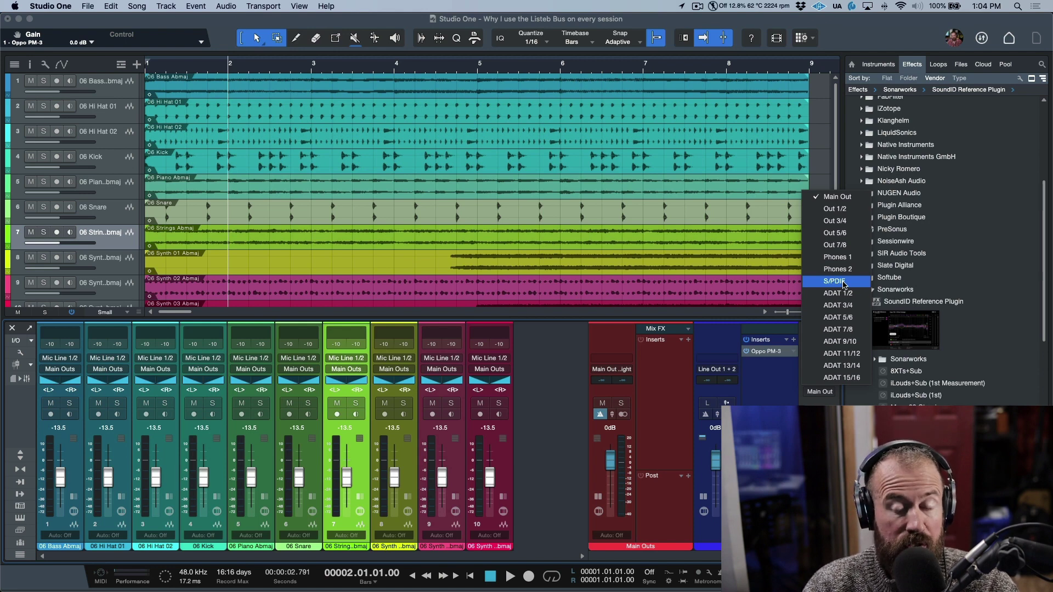
{"action": "left_click", "coordinate": [552, 411]}
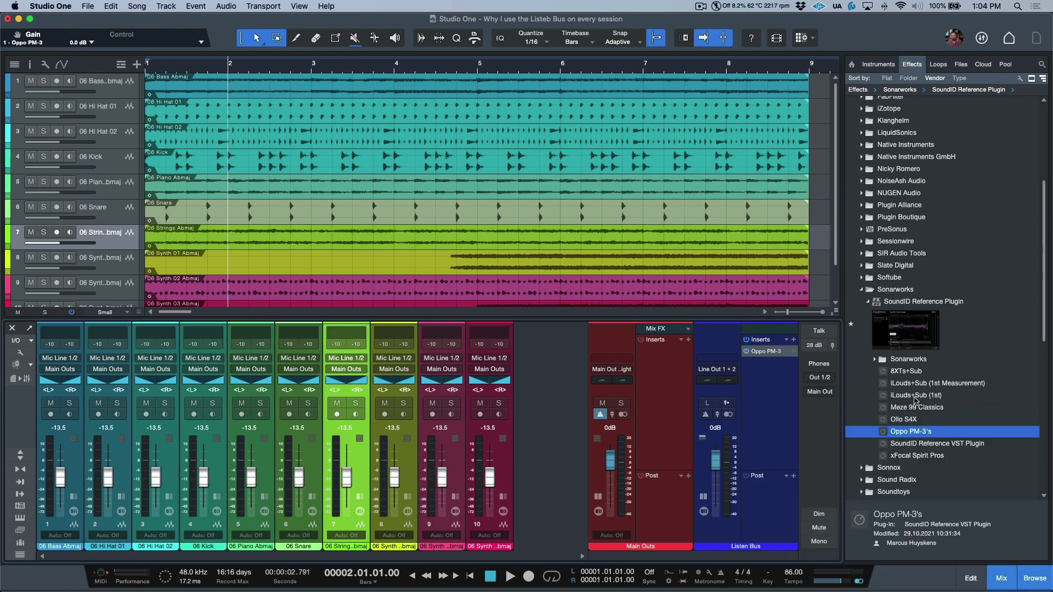
Step: Select the 8XTs+Sub preset in the Browser, then check and close the Listen Bus Oppo PM-3 SoundID insert
{"action": "left_click", "coordinate": [919, 371]}
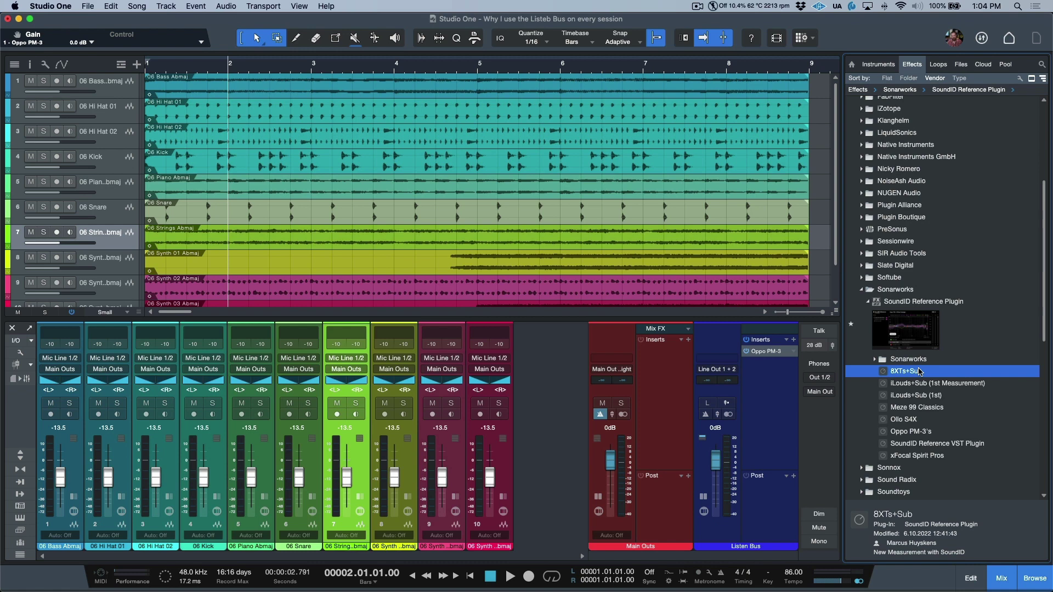
{"action": "left_click", "coordinate": [767, 351]}
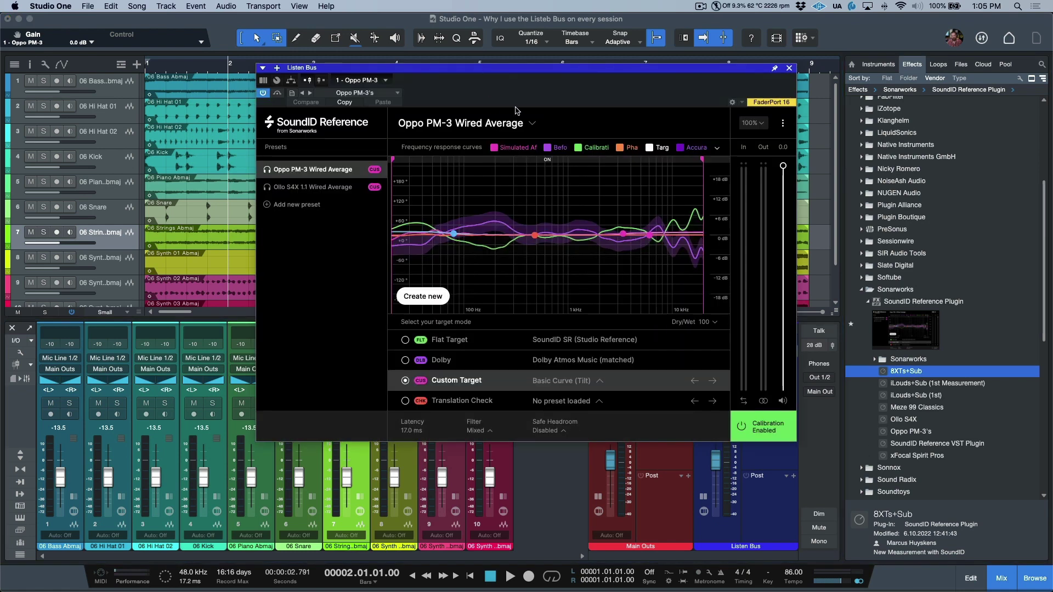
{"action": "left_click", "coordinate": [789, 68]}
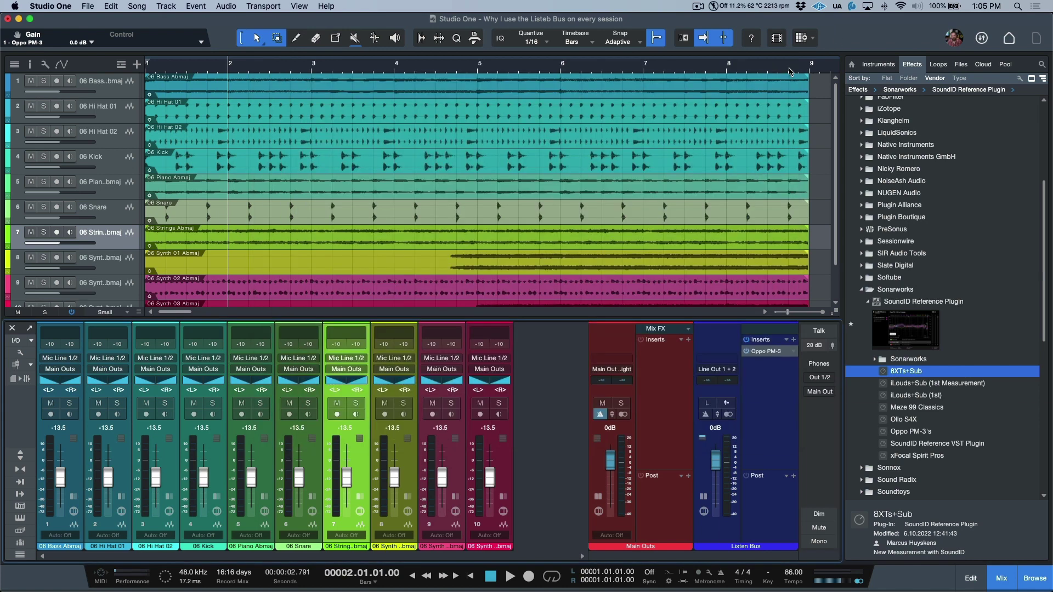